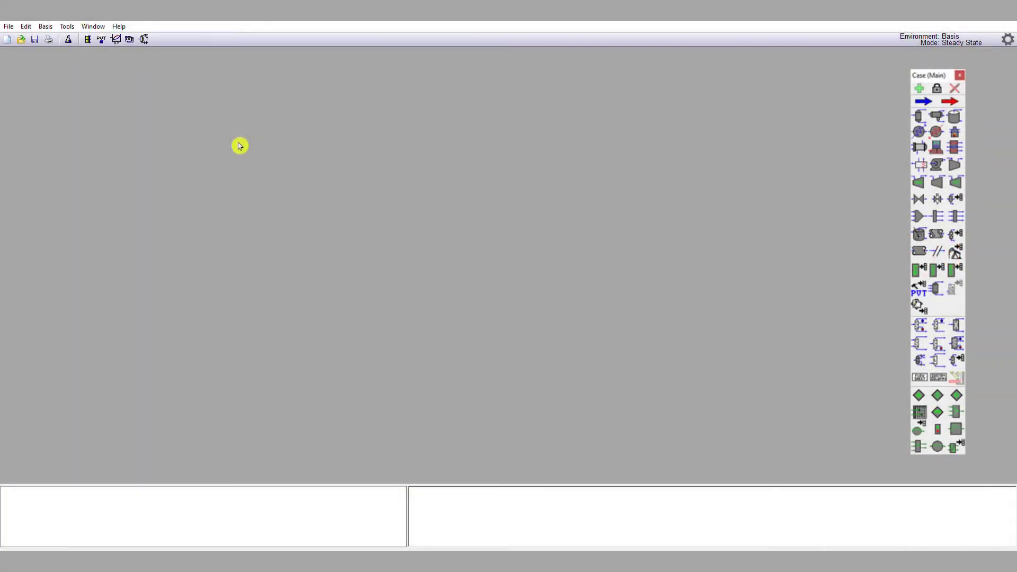
# Start a new UniSim Design case so the Simulation Basis Manager appears.
pyautogui.click(8, 38)
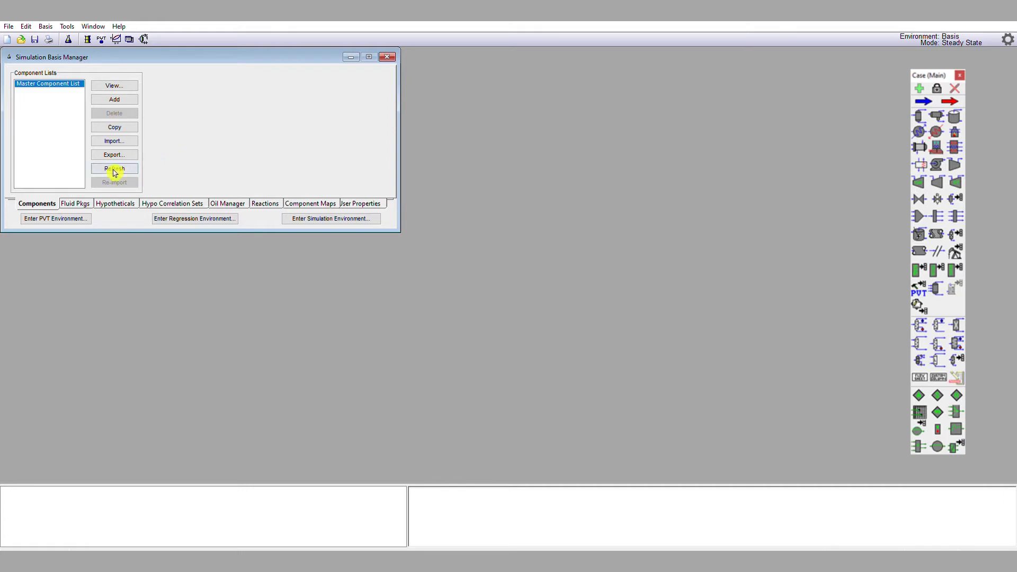
# Add methane, n-pentane, n-hexane, n-heptane and n-octane to the Master Component List.
pyautogui.click(127, 83)
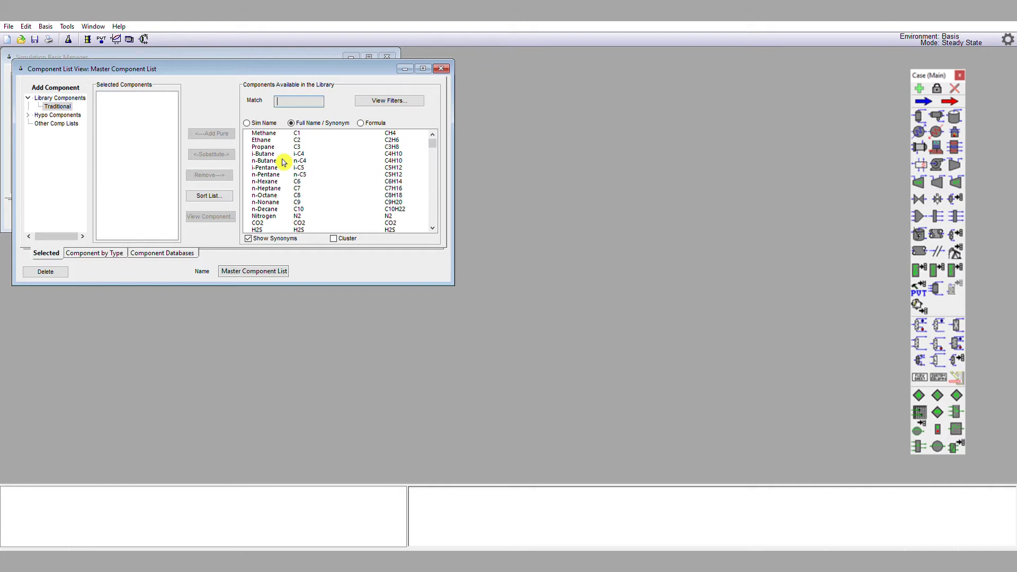
pyautogui.click(276, 133)
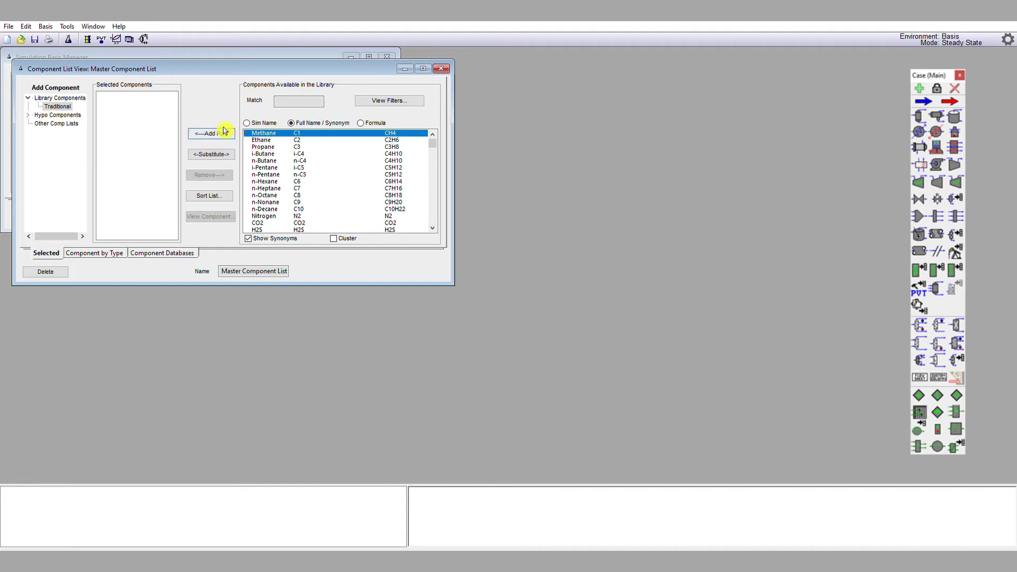
pyautogui.click(223, 131)
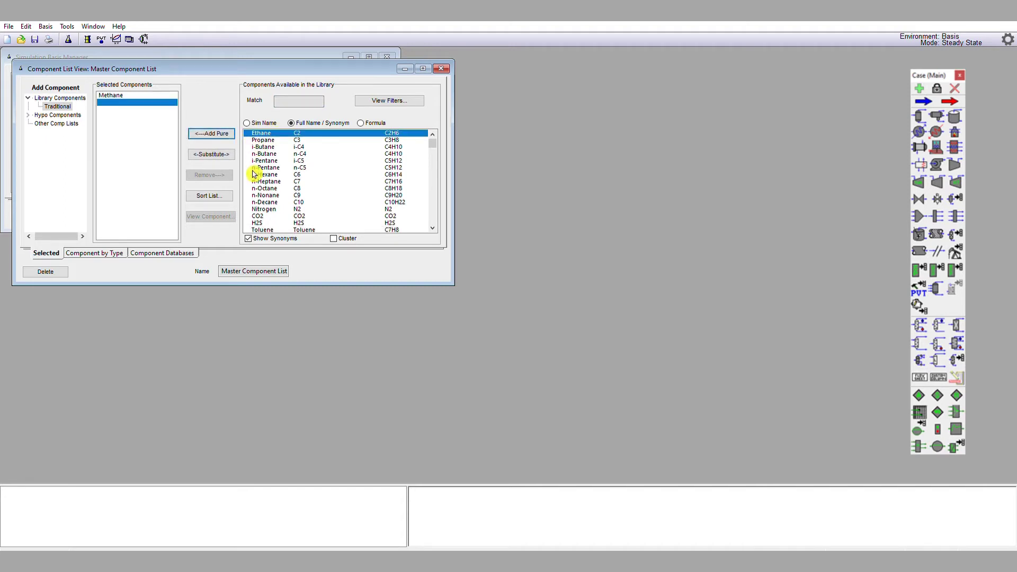
pyautogui.click(269, 167)
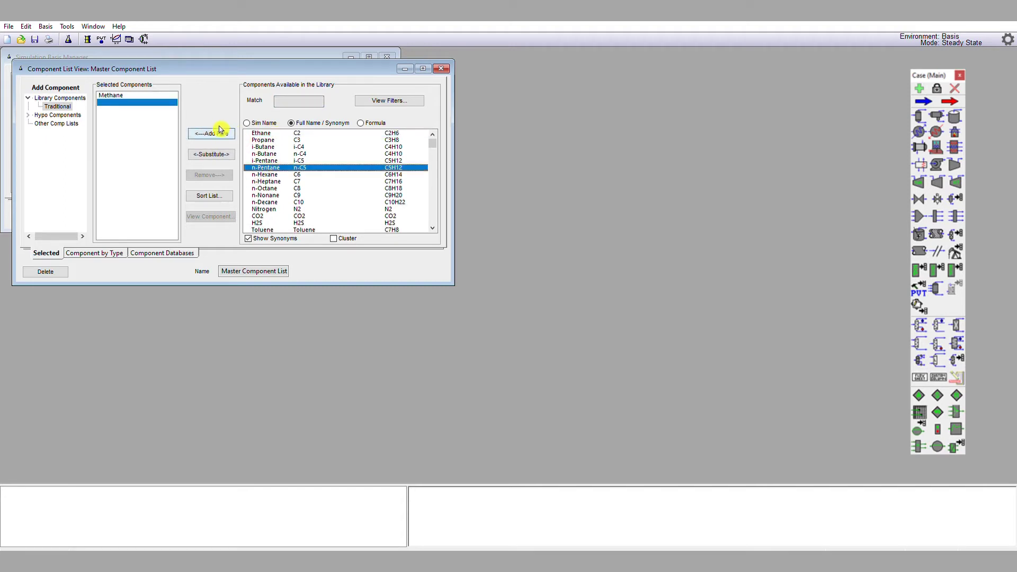
pyautogui.click(219, 130)
pyautogui.click(267, 167)
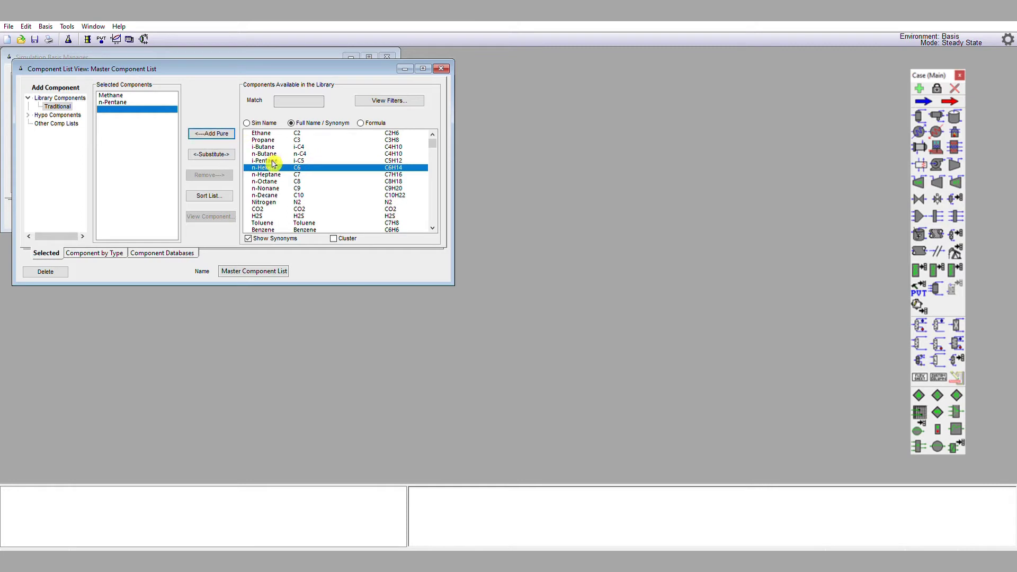
pyautogui.click(225, 133)
pyautogui.click(225, 132)
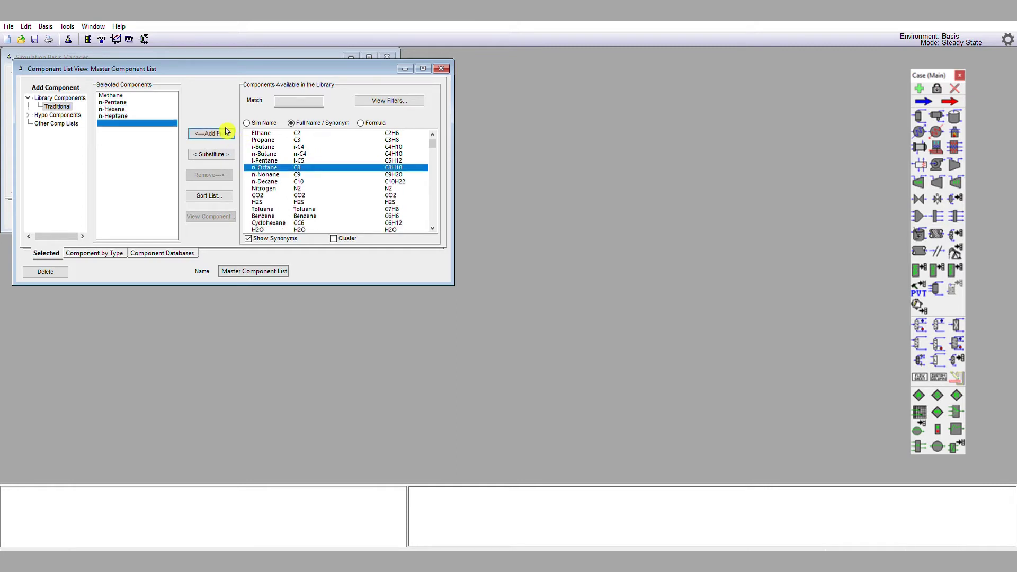
pyautogui.click(225, 131)
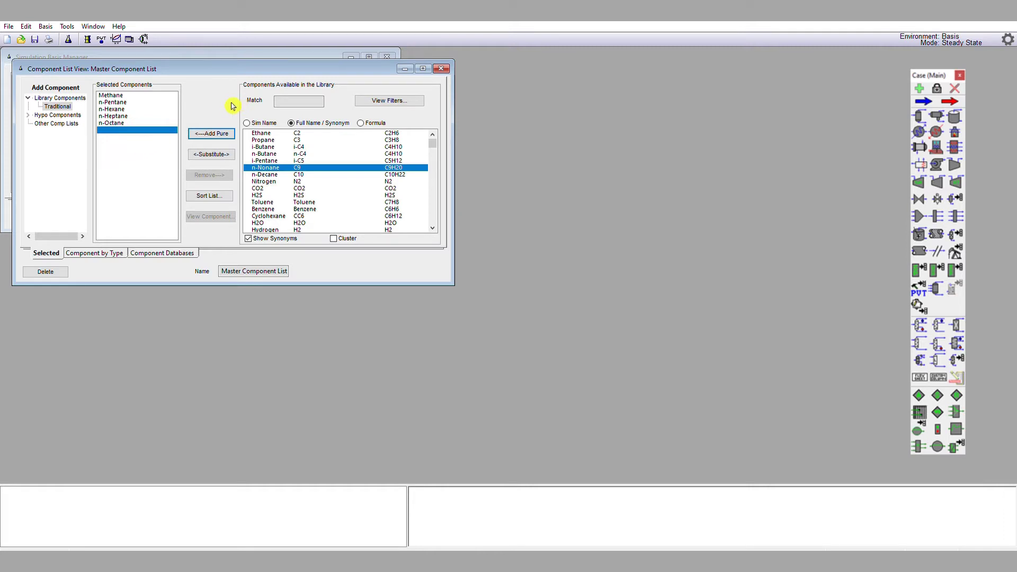
pyautogui.click(449, 64)
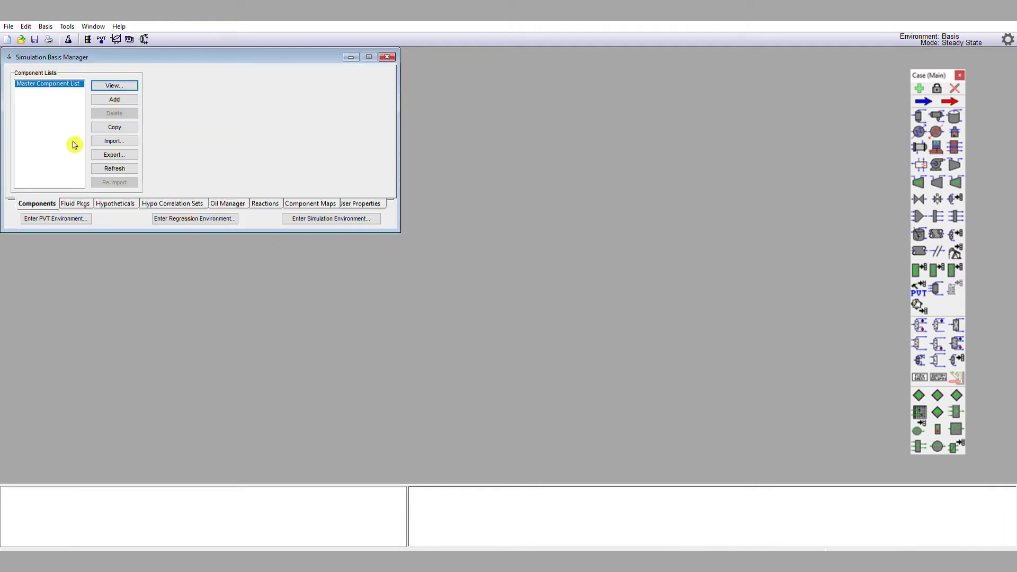
# Create fluid package Basis-1 using the Peng-Robinson equation of state.
pyautogui.click(81, 202)
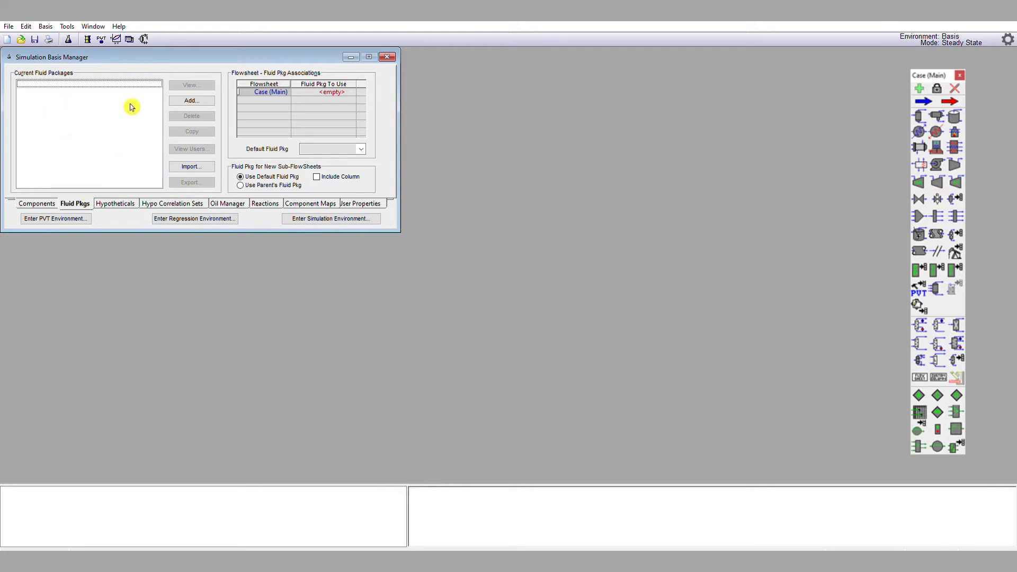
pyautogui.click(192, 100)
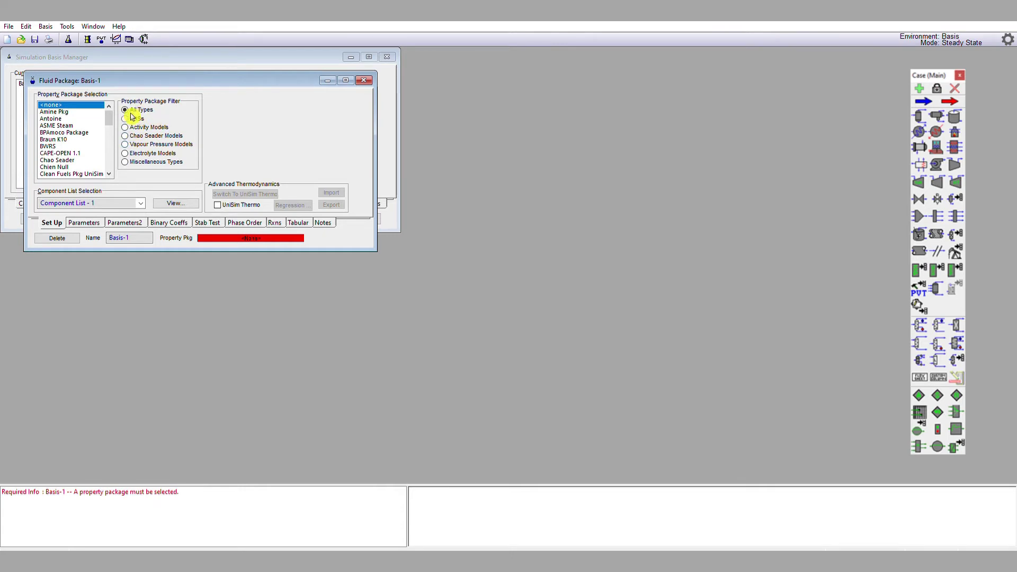
pyautogui.click(132, 117)
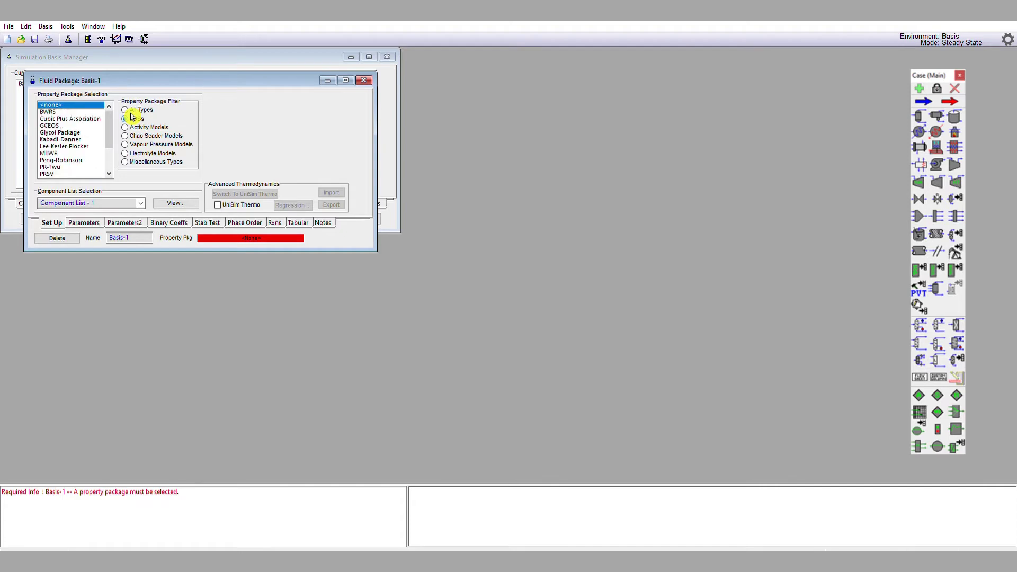
pyautogui.click(74, 161)
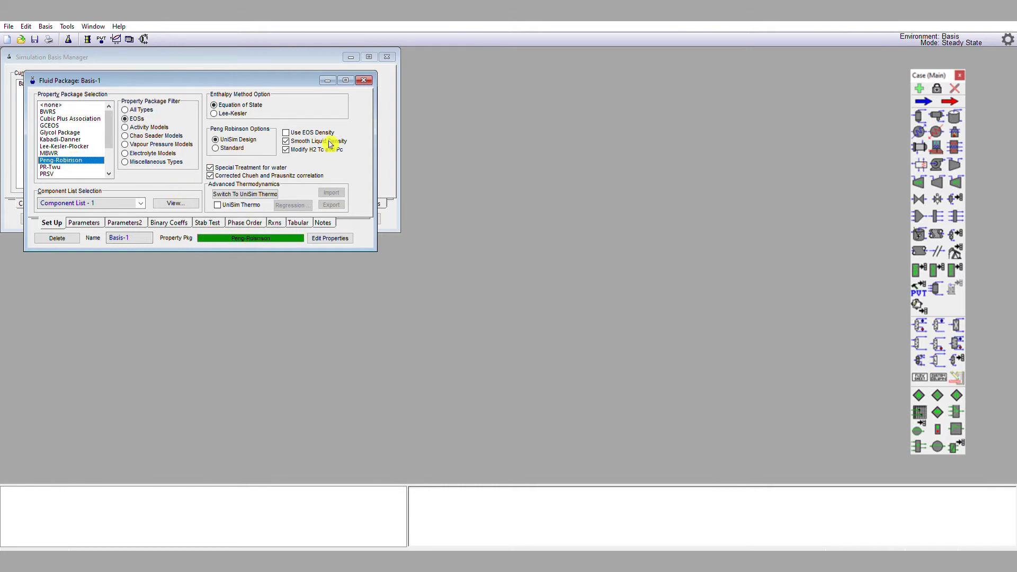
pyautogui.click(369, 78)
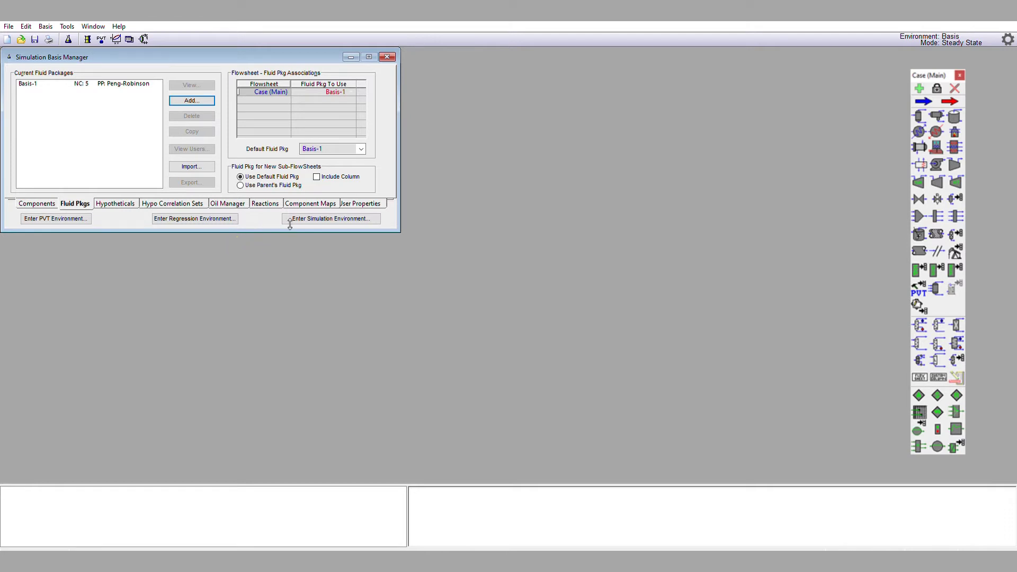
# Enter the Simulation environment and enlarge the empty PFD window.
pyautogui.click(320, 217)
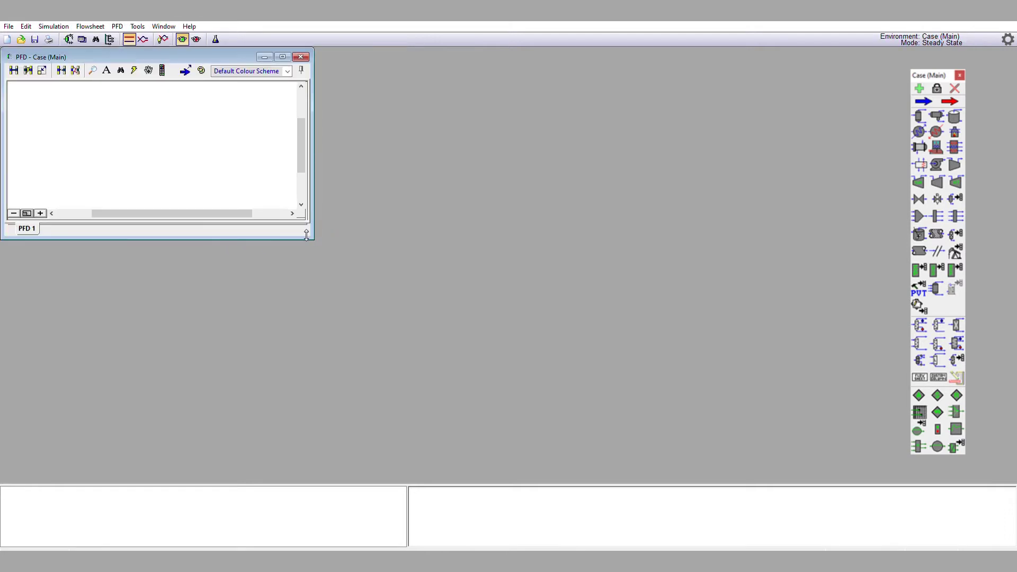
pyautogui.moveTo(313, 233); pyautogui.dragTo(702, 468)
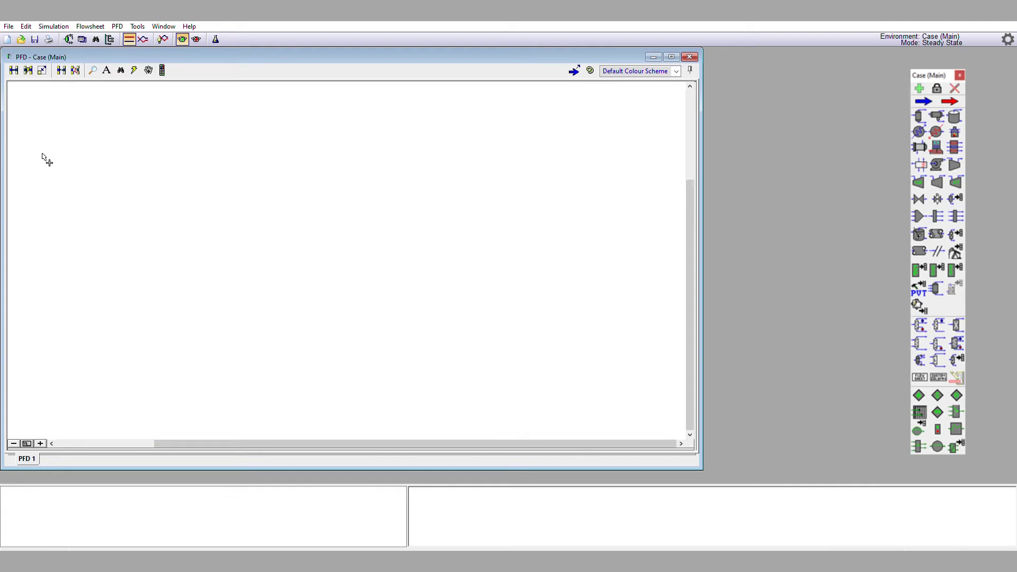
# Place material stream 1 and begin entering its Composition mole fractions, starting with methane.
pyautogui.click(61, 165)
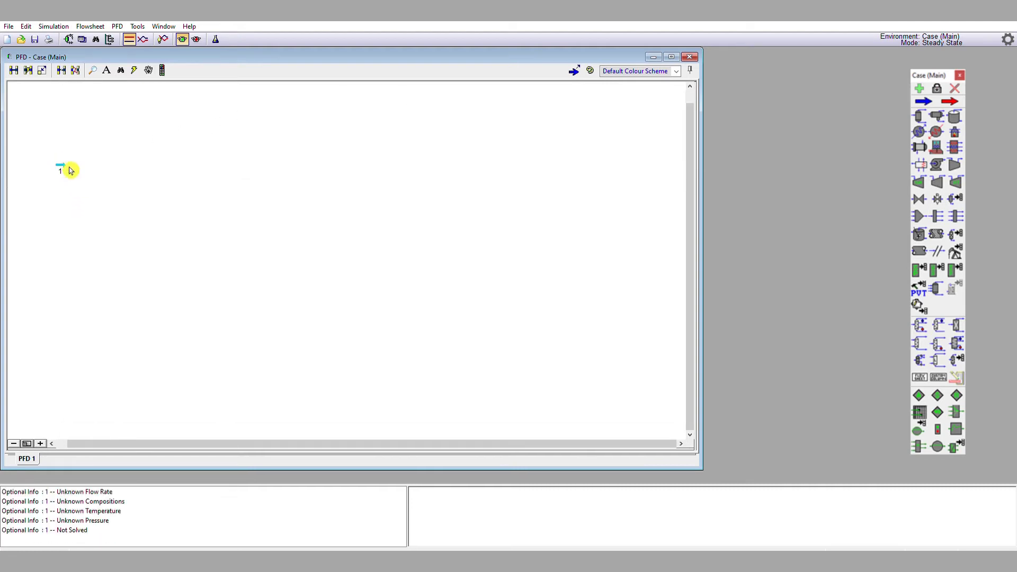
pyautogui.doubleClick(71, 164)
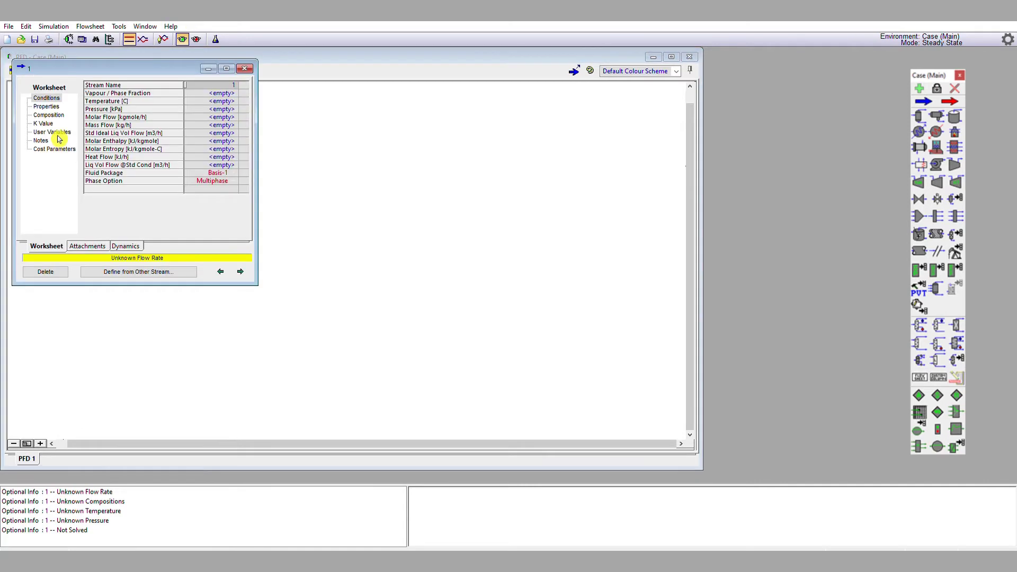
pyautogui.click(56, 113)
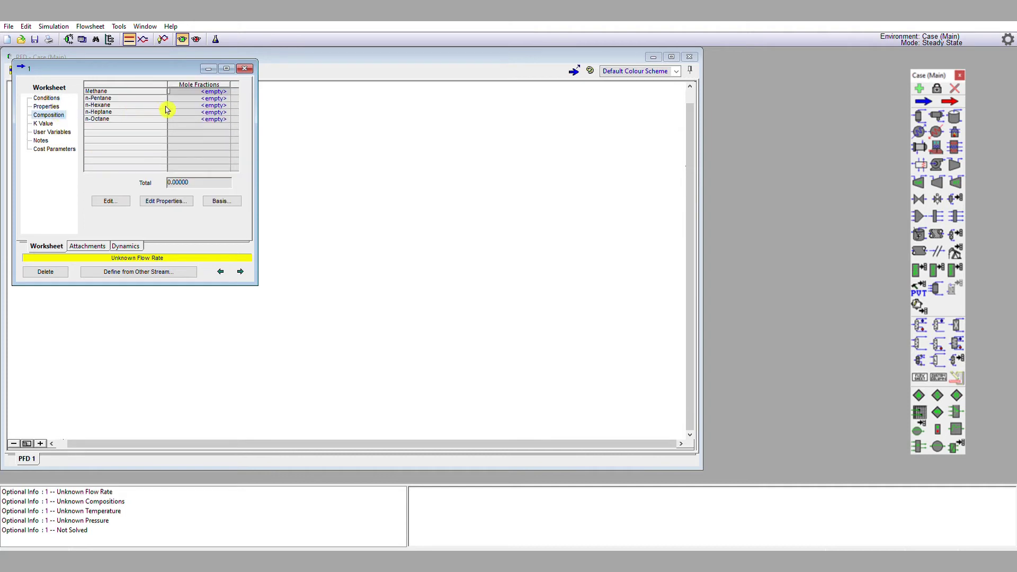
pyautogui.click(195, 90)
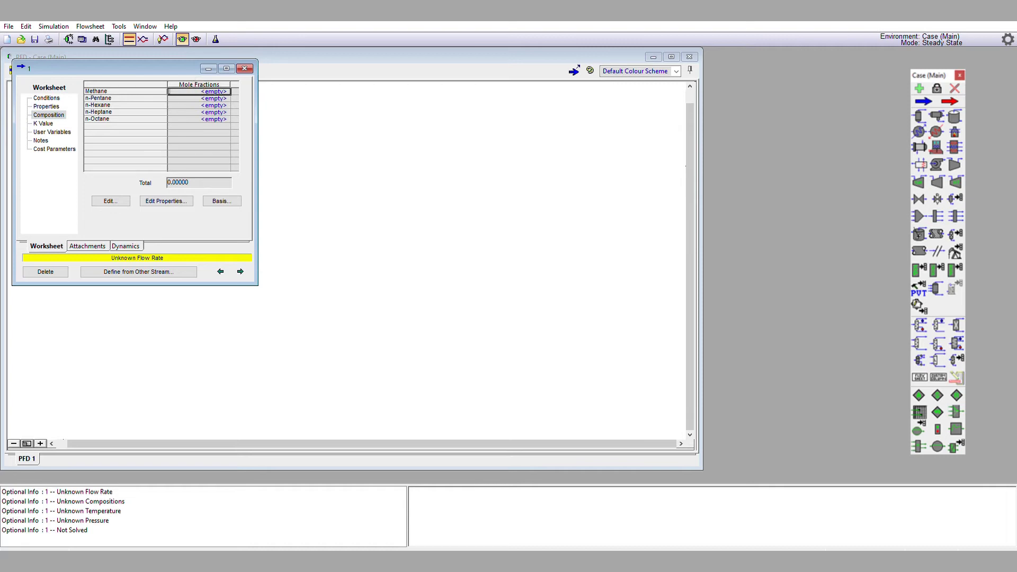
pyautogui.click(195, 89)
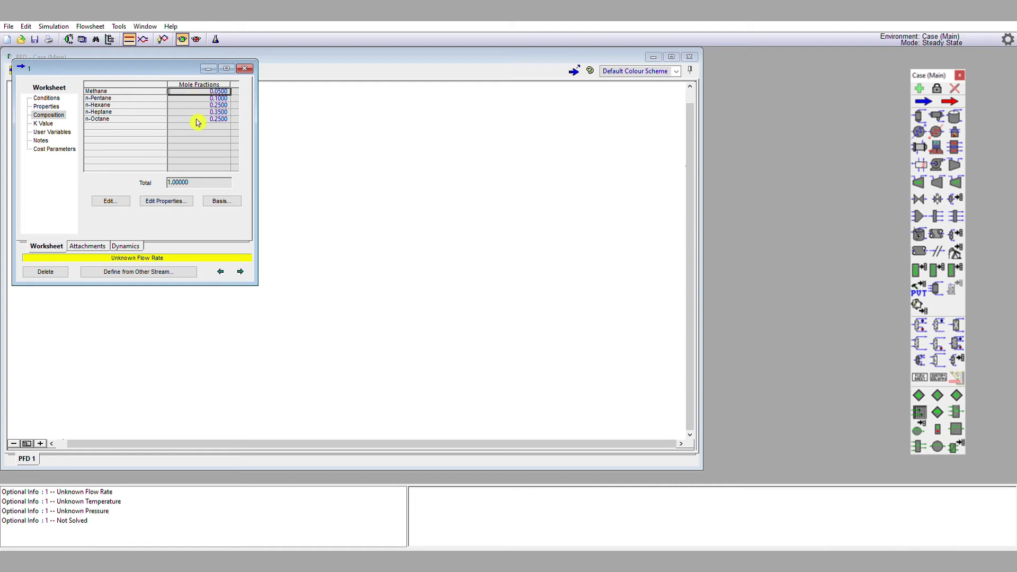
# Give stream 1 a molar flow of 100 kgmole/h plus temperature and pressure so it solves.
pyautogui.click(56, 97)
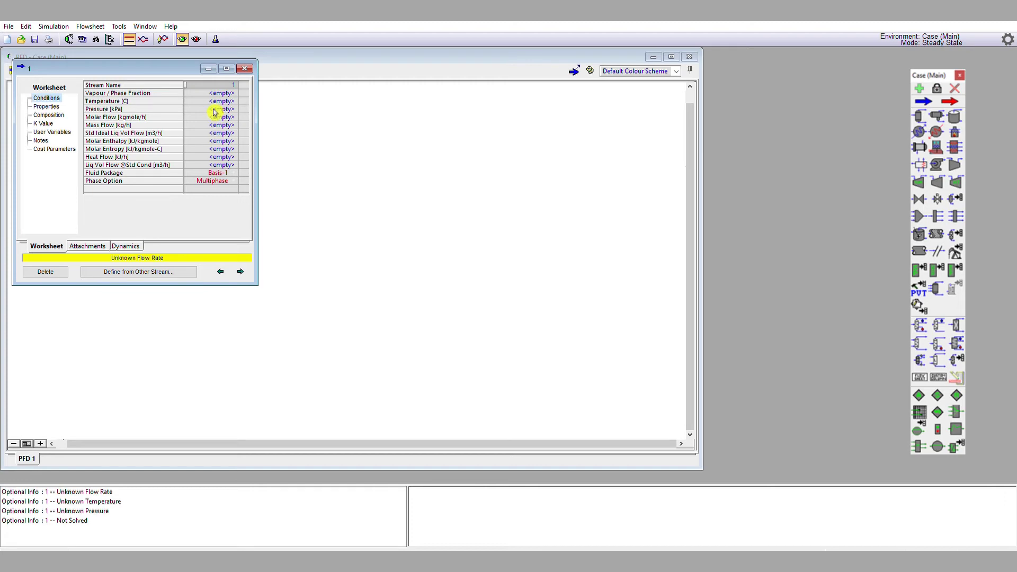
pyautogui.click(217, 116)
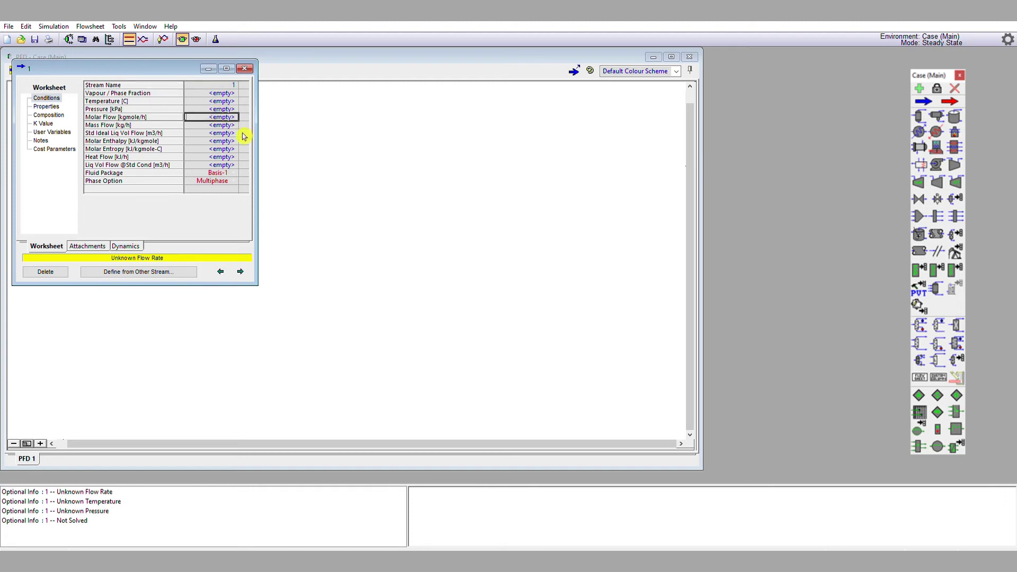
pyautogui.write('100')
pyautogui.press('Return')
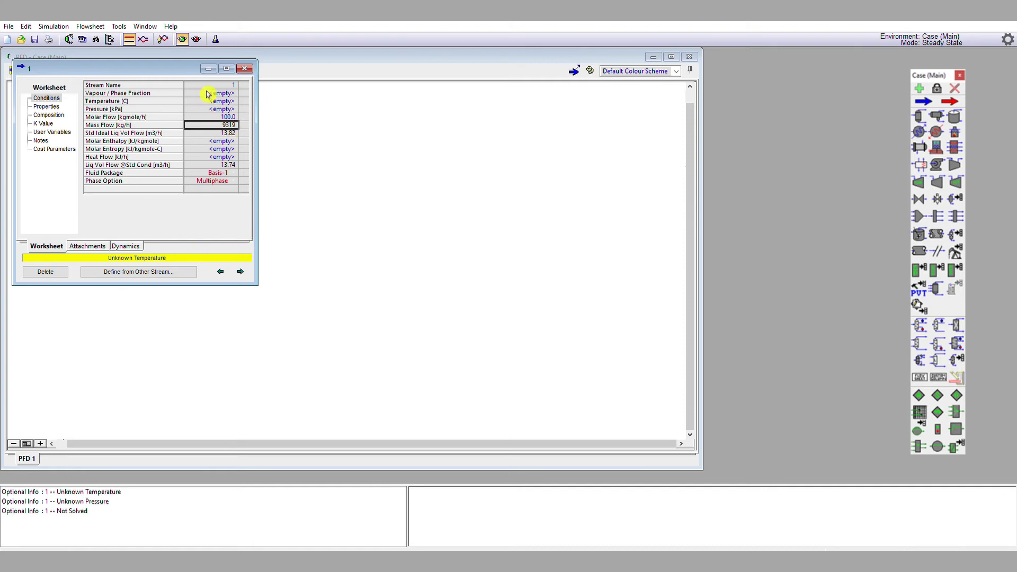
pyautogui.click(219, 101)
pyautogui.write('25')
pyautogui.press('Return')
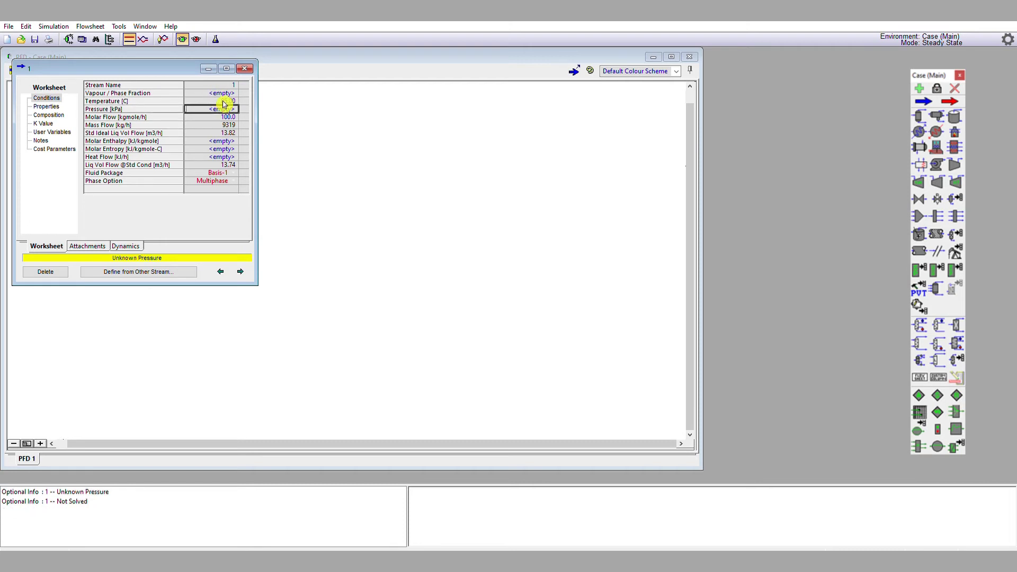
pyautogui.write('100')
pyautogui.press('Return')
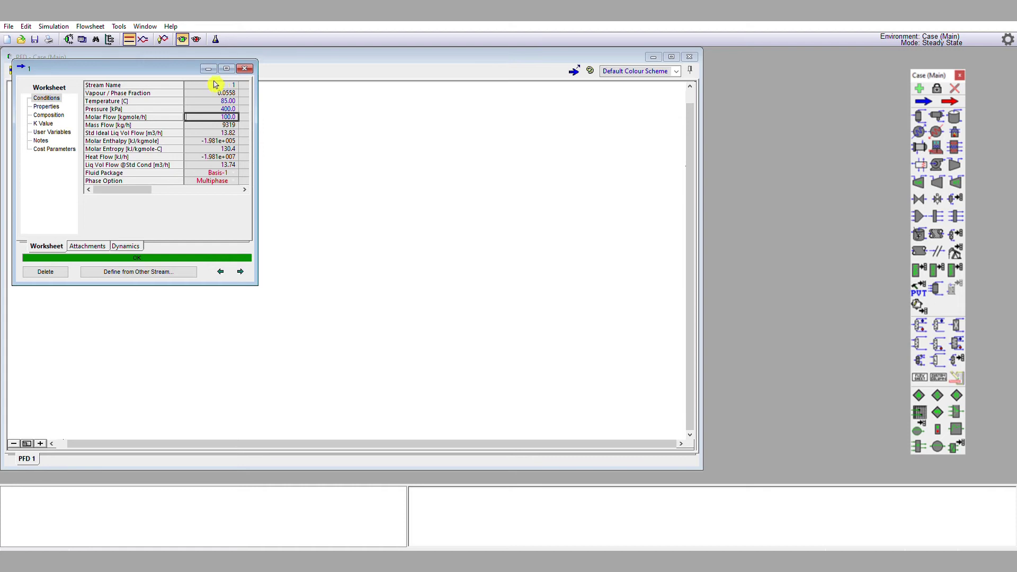
# Rename the feed stream to 'HydrocarbonFeed' and reposition it on the PFD.
pyautogui.click(215, 84)
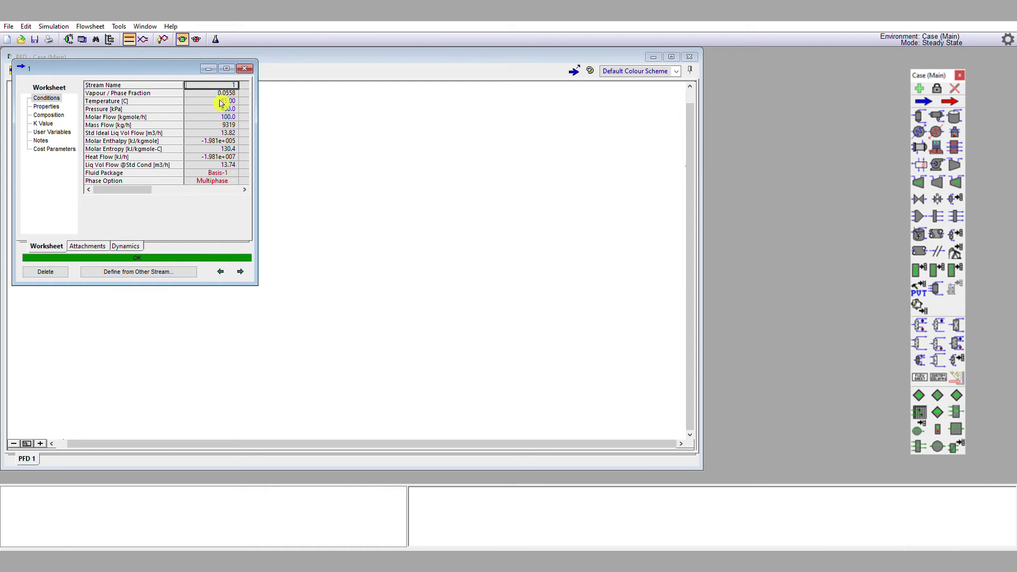
pyautogui.write('HydrocarbonFeed')
pyautogui.press('Return')
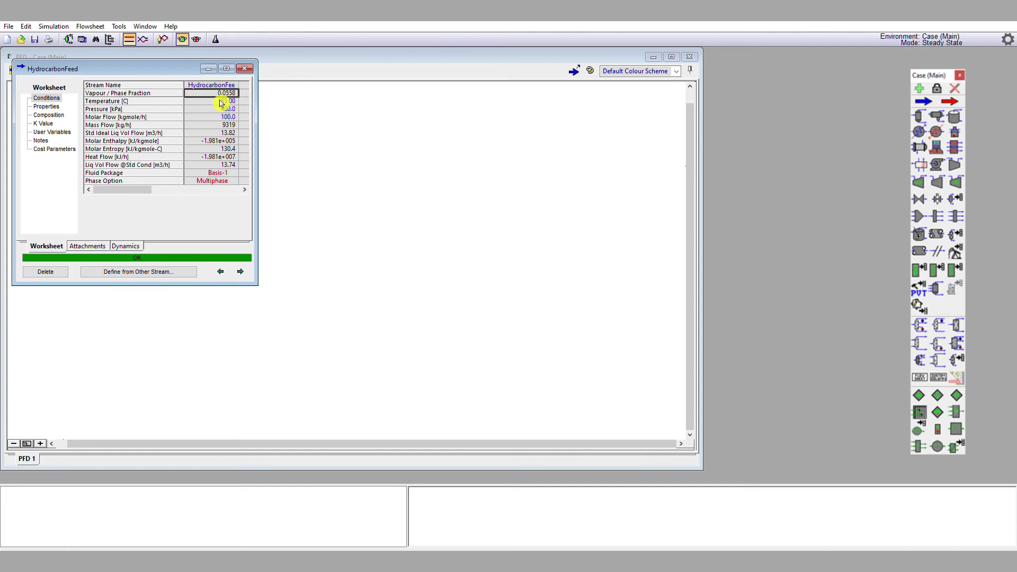
pyautogui.click(244, 68)
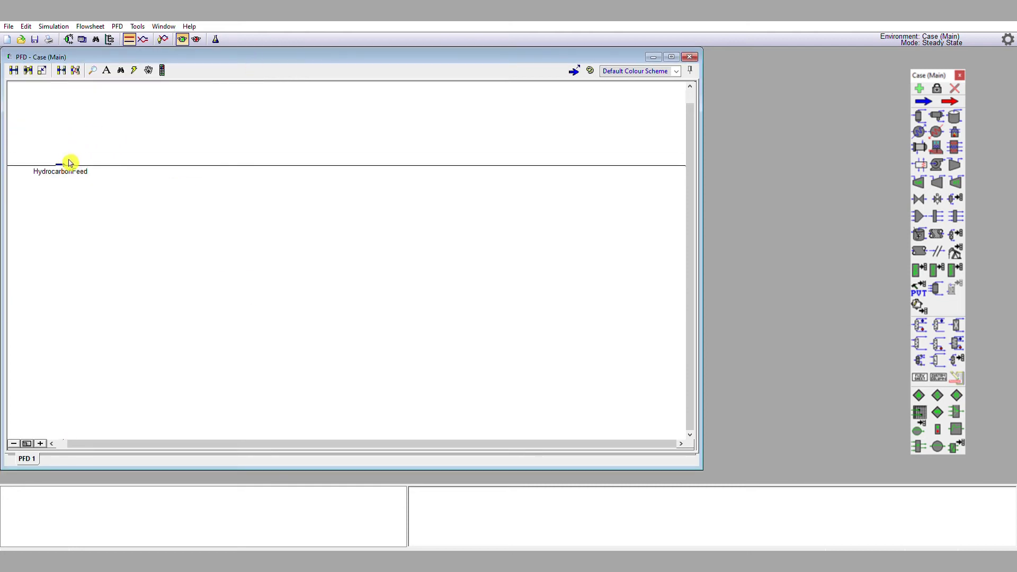
pyautogui.moveTo(70, 161); pyautogui.dragTo(71, 154)
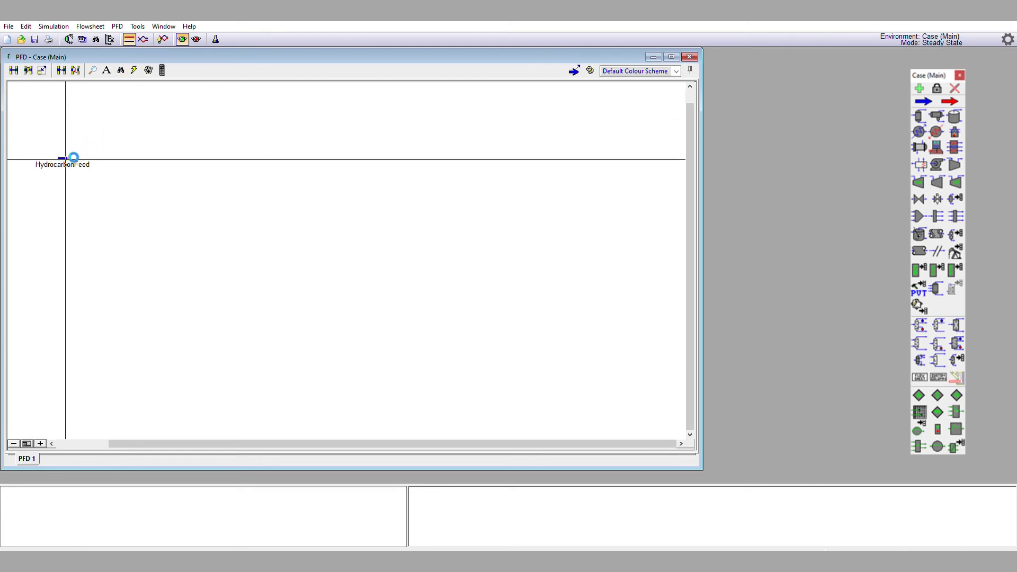
pyautogui.doubleClick(73, 155)
pyautogui.click(60, 127)
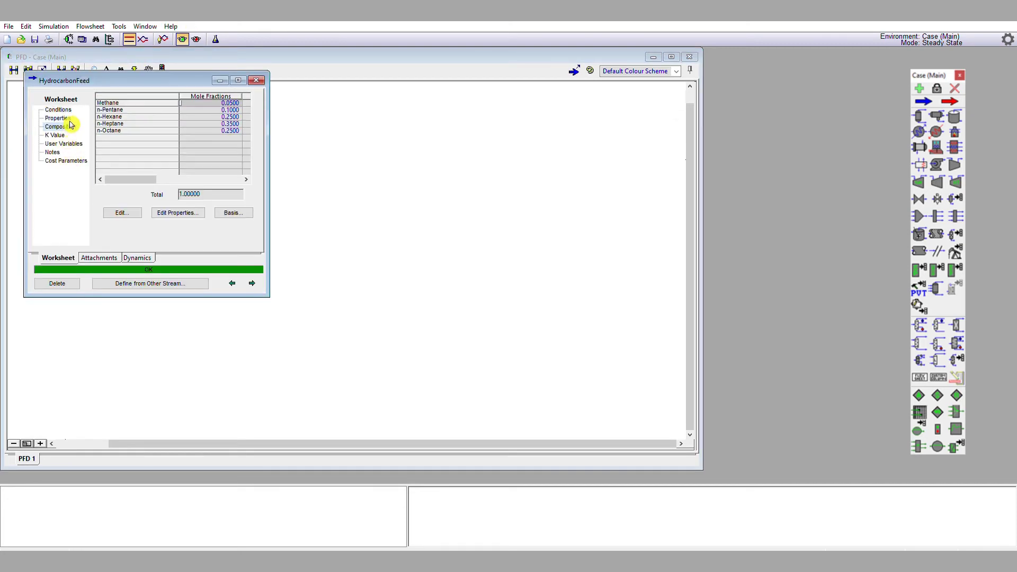
pyautogui.moveTo(274, 109); pyautogui.dragTo(474, 109)
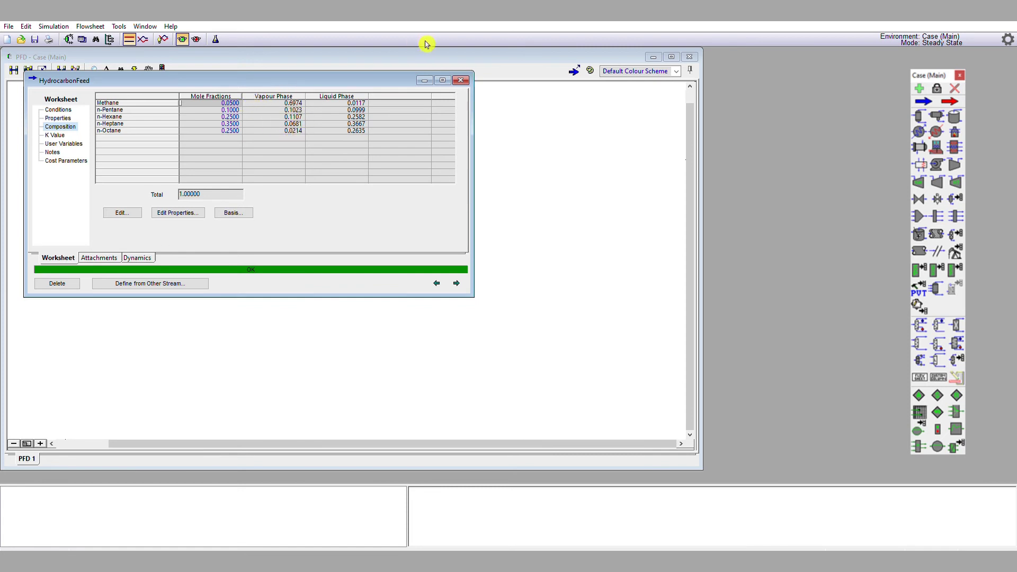
pyautogui.click(461, 80)
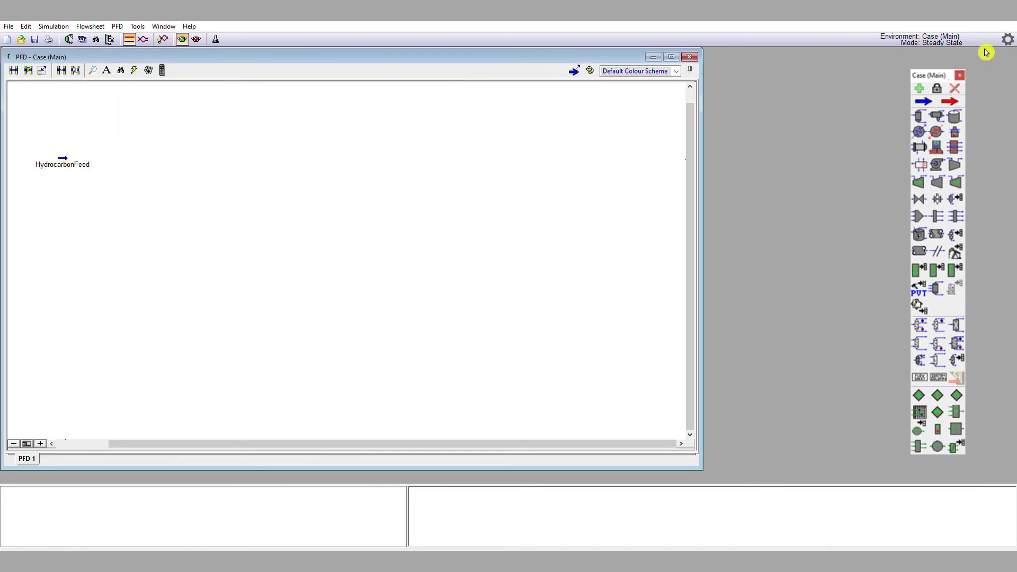
# Place separator V-100 with inlet HydrocarbonFeed and outlets 'V-100 vapour' and 'V-100 liquid'.
pyautogui.click(920, 120)
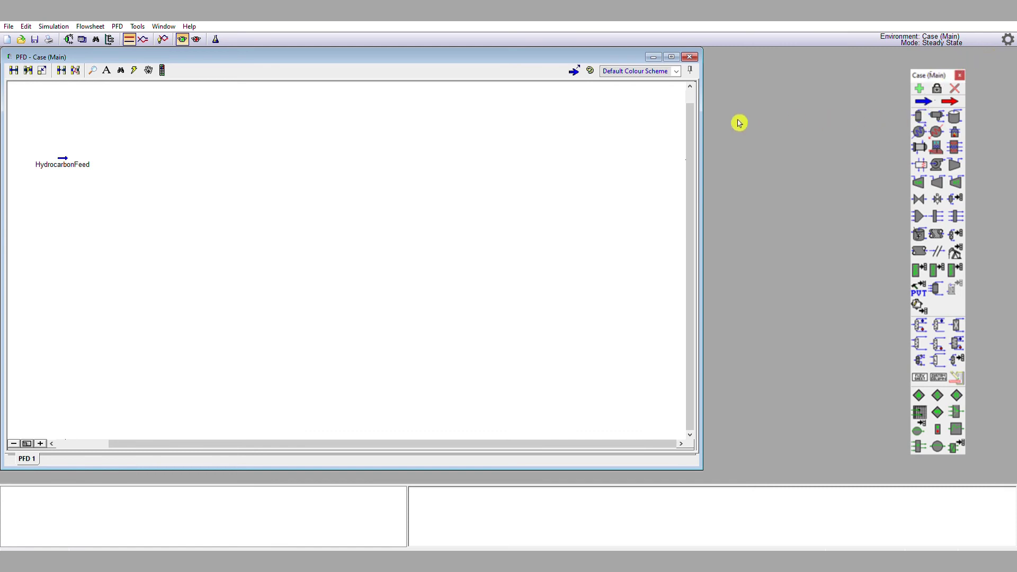
pyautogui.click(136, 158)
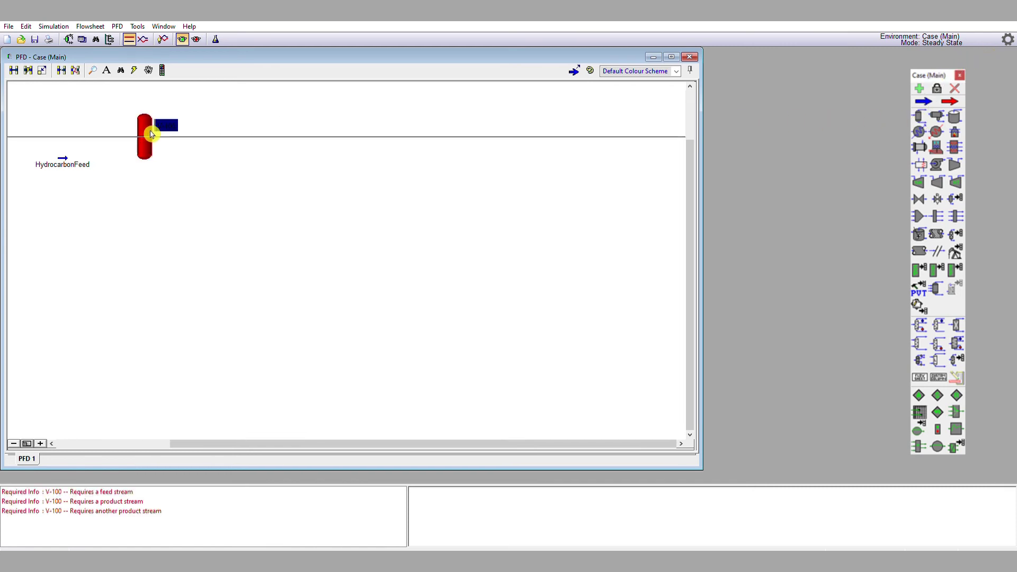
pyautogui.doubleClick(144, 157)
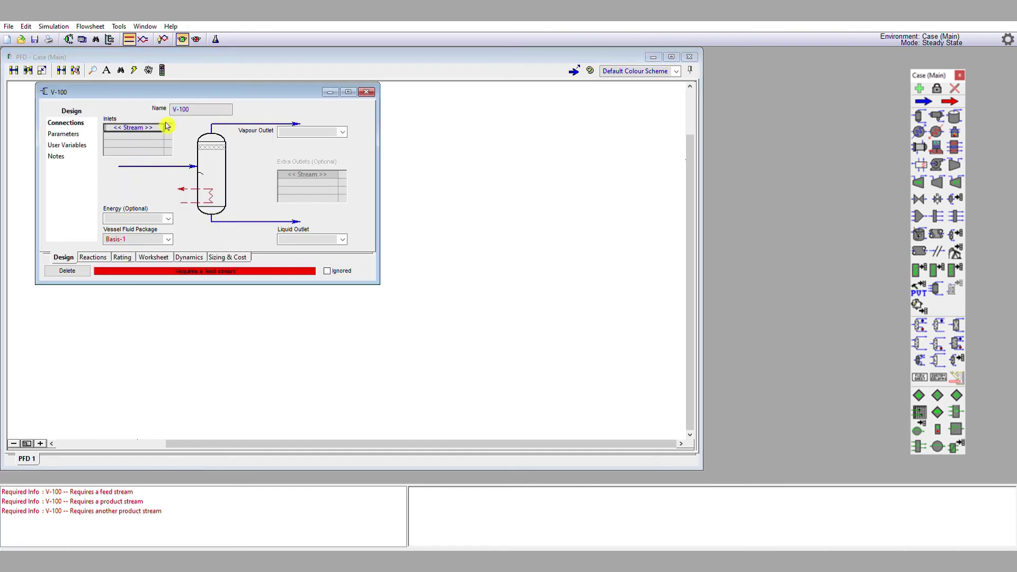
pyautogui.write('HydrocarbonFeed')
pyautogui.press('Return')
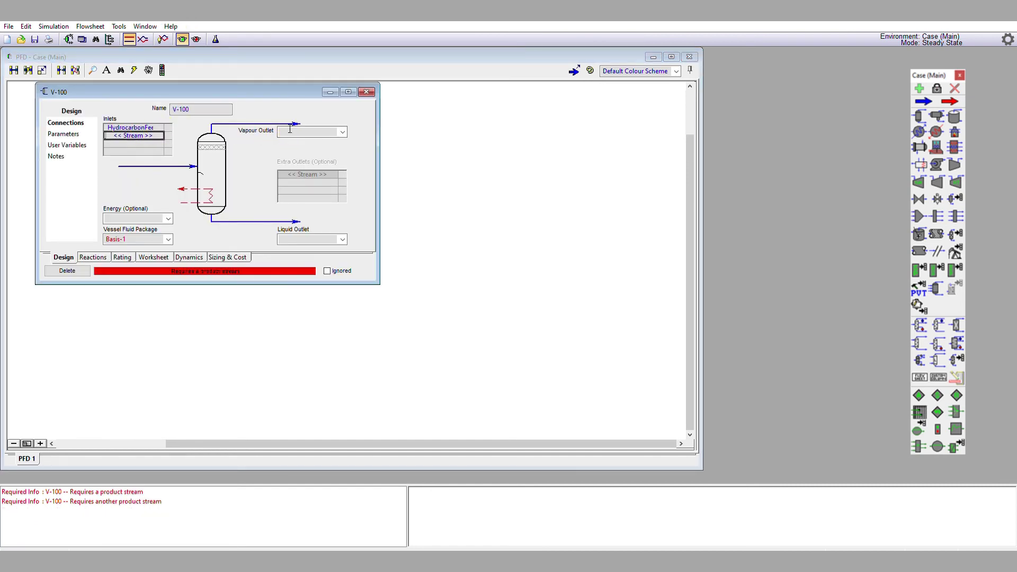
pyautogui.click(291, 130)
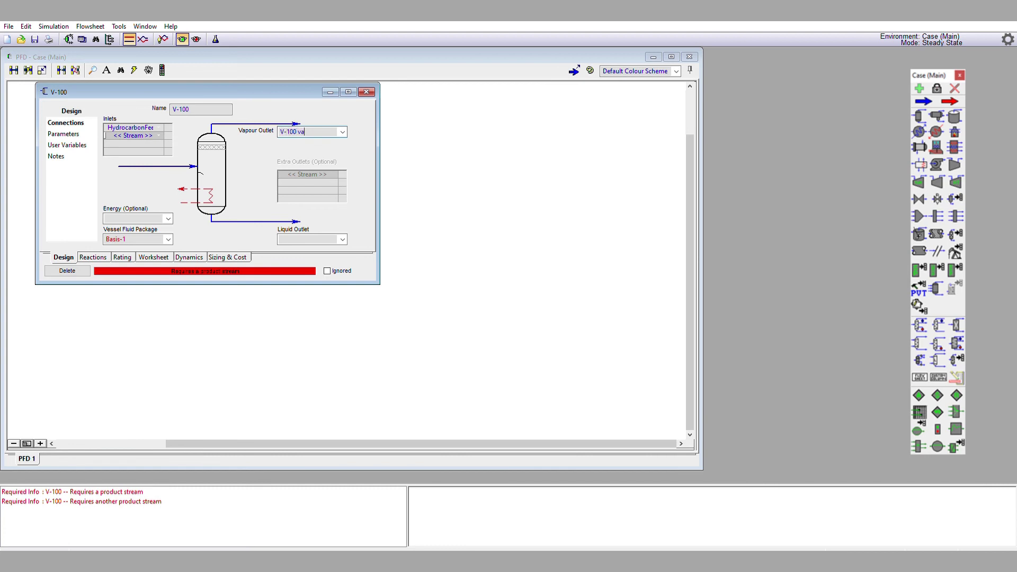
pyautogui.write('V-100 vapour')
pyautogui.click(333, 242)
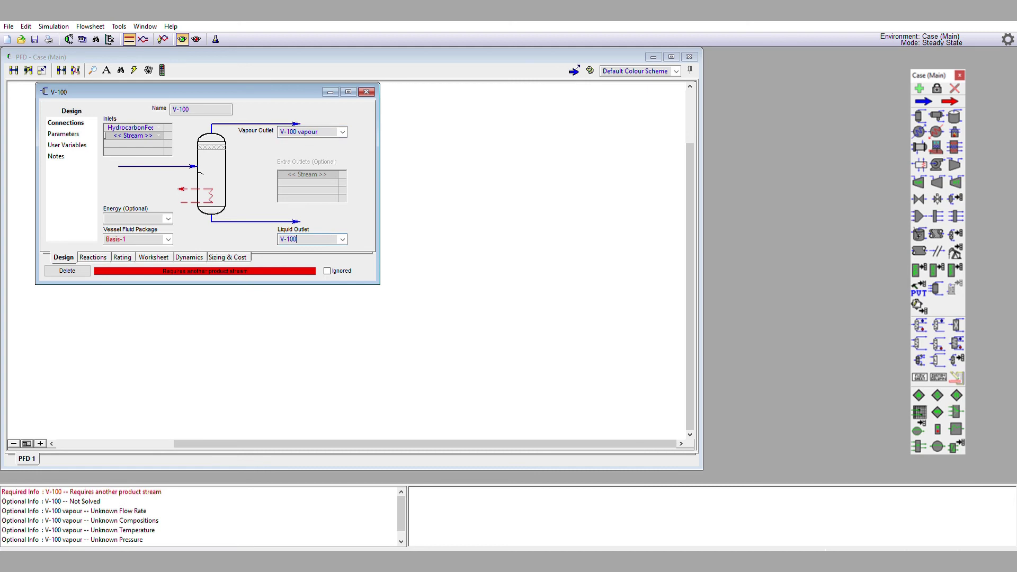
pyautogui.write('V-100 liquid')
pyautogui.press('Return')
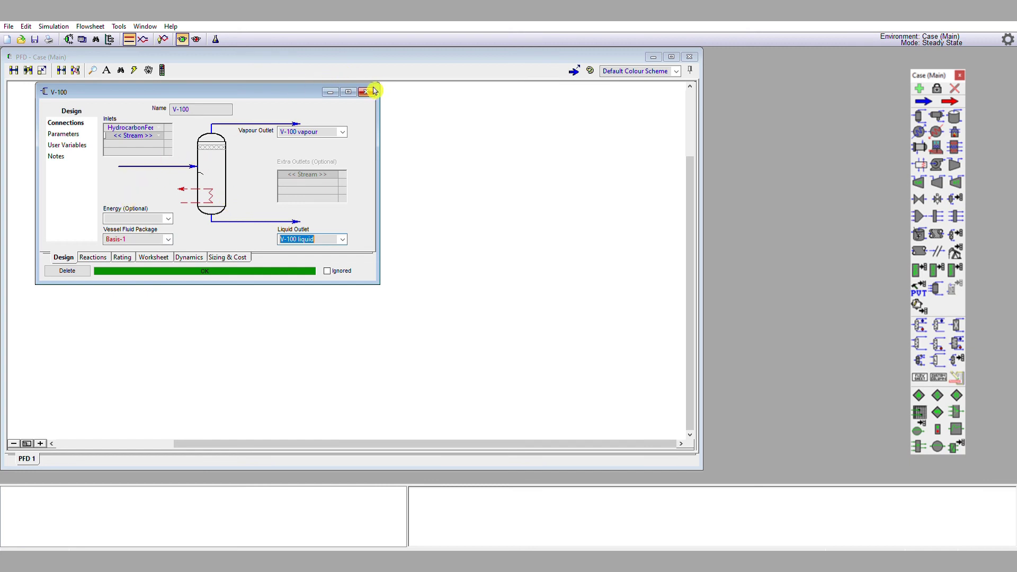
pyautogui.click(370, 91)
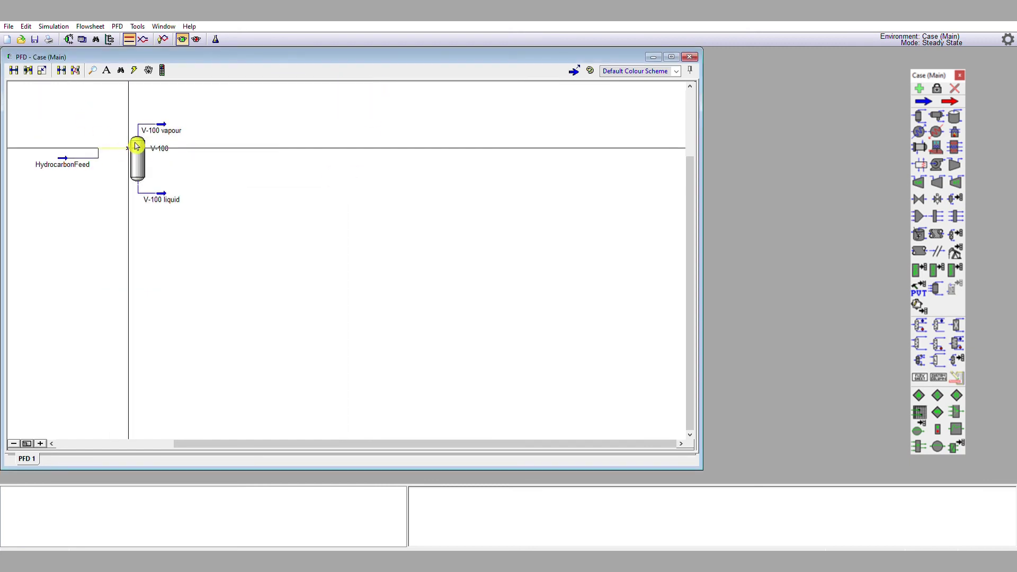
# Move V-100 lower on the PFD and review the V-100 vapour stream's composition.
pyautogui.moveTo(149, 163); pyautogui.dragTo(241, 139)
pyautogui.doubleClick(177, 118)
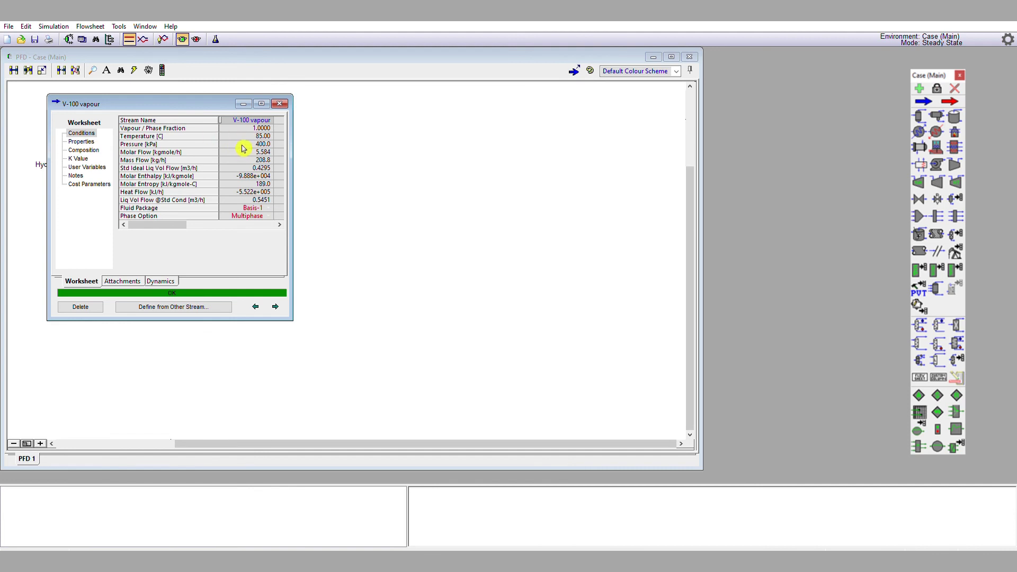
pyautogui.click(91, 150)
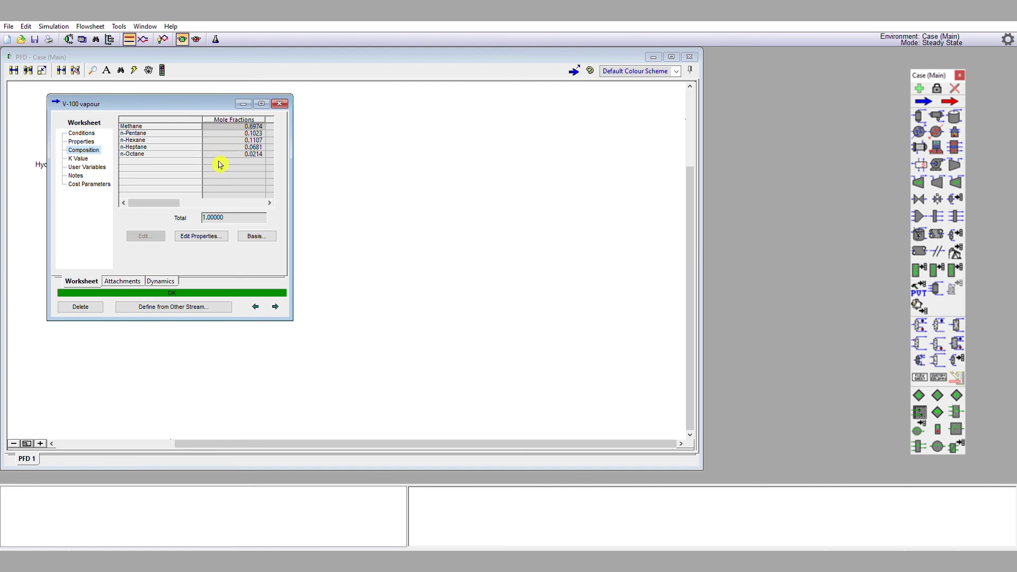
pyautogui.click(286, 102)
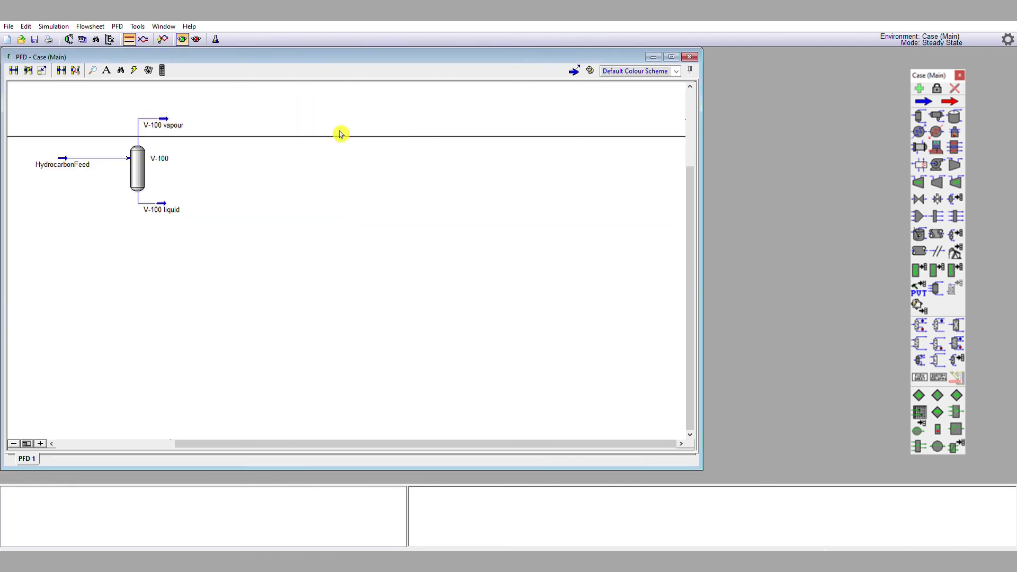
# Show the V-100 liquid composition: n-pentane 0.0999, n-hexane 0.2582, n-heptane 0.3667, n-octane 0.2635.
pyautogui.click(165, 203)
pyautogui.doubleClick(166, 203)
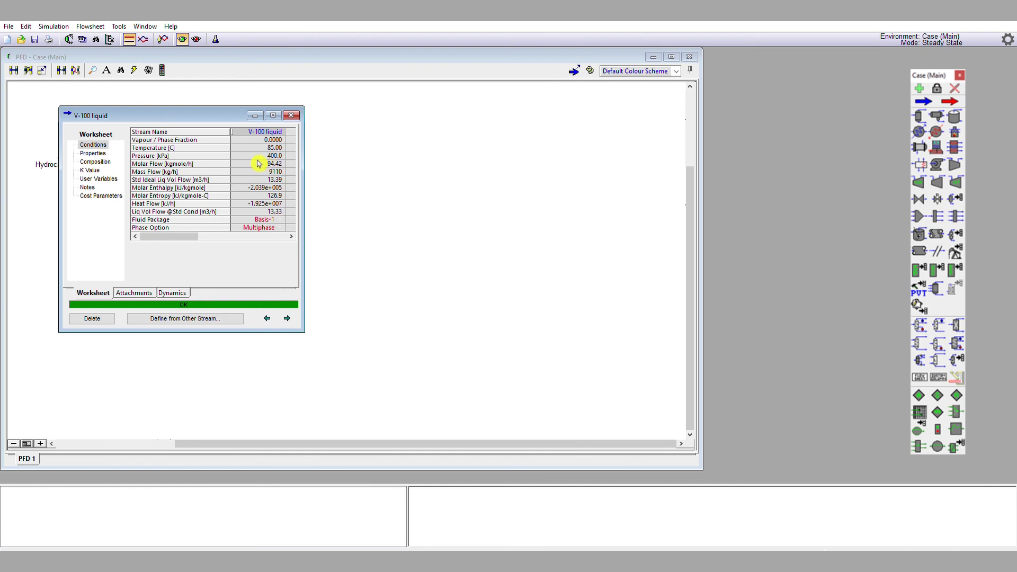
pyautogui.click(116, 159)
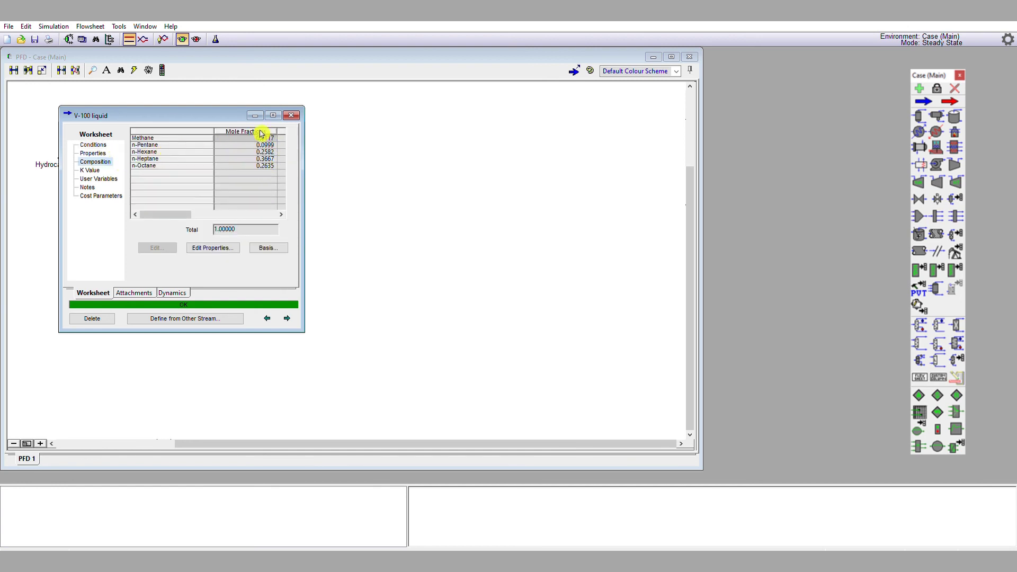